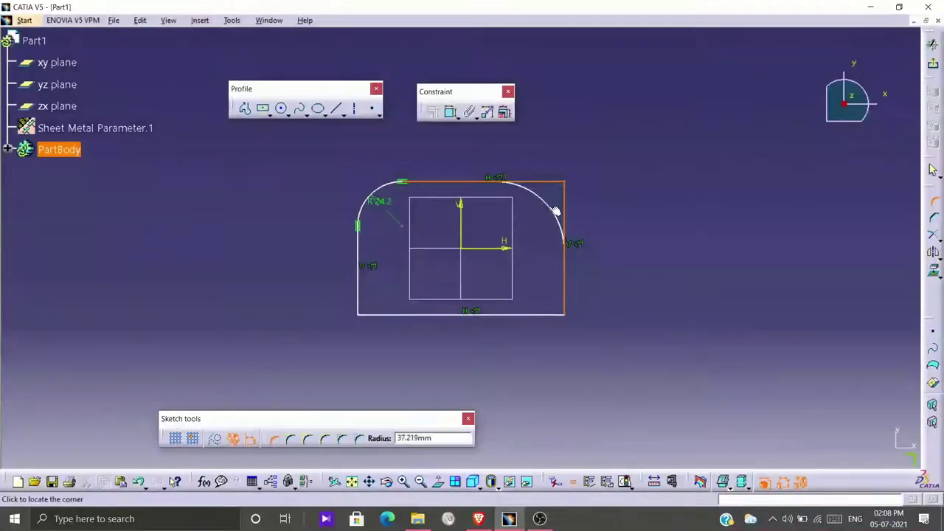
Step: Round the profile's upper-right corner, then build the base wall with its material side flipped downward
left_click(555, 212)
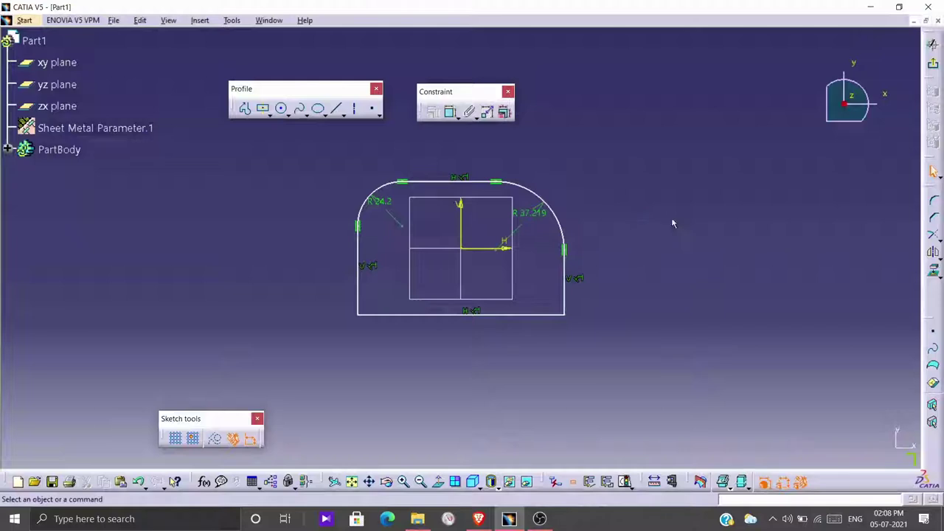
left_click(933, 64)
left_click(644, 195)
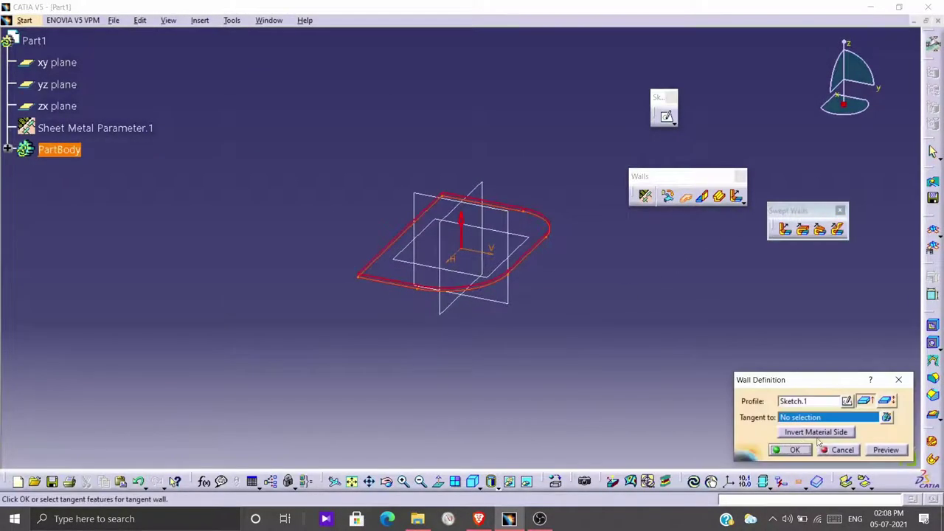
left_click(817, 435)
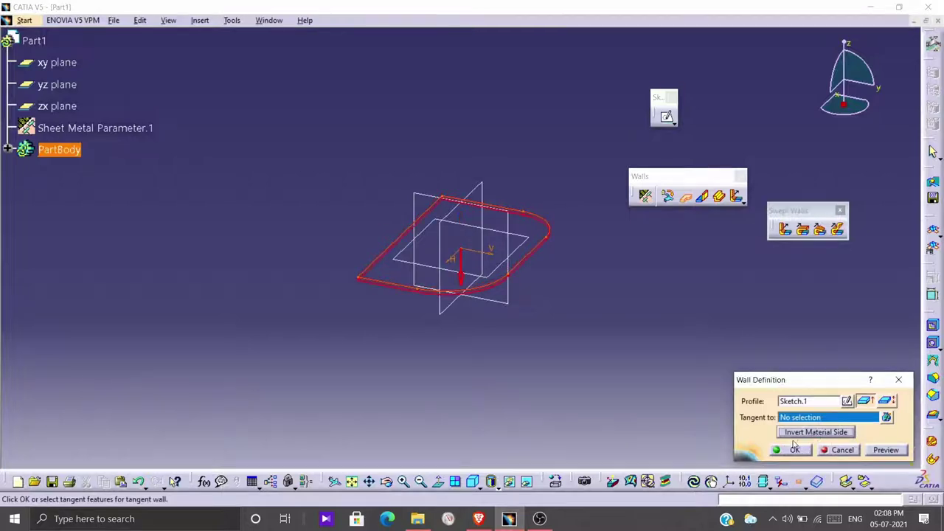
left_click(790, 449)
mouse_move(552, 272)
middle_mouse_down()
mouse_move(552, 238)
mouse_move(536, 308)
middle_mouse_up()
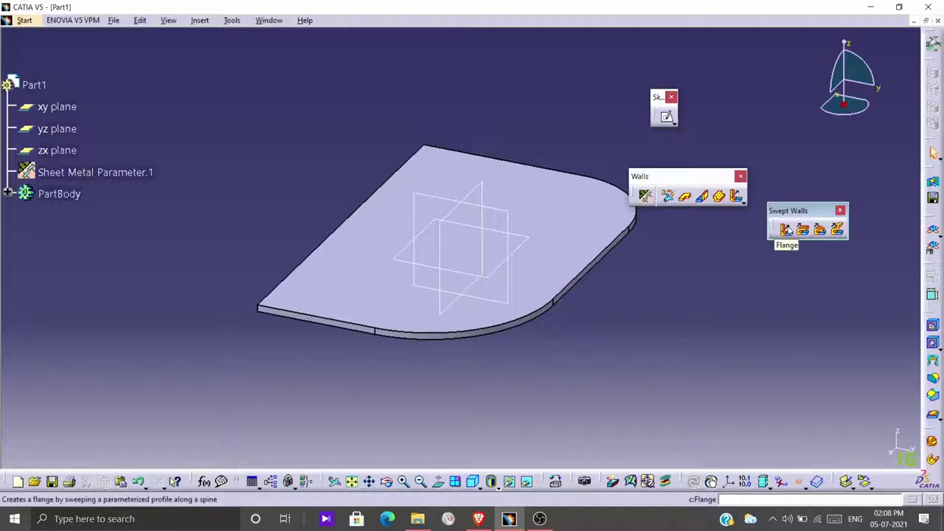
Step: Add a flange on the straight wall edge, 31 mm long at 120° with 4 mm radius
left_click(785, 229)
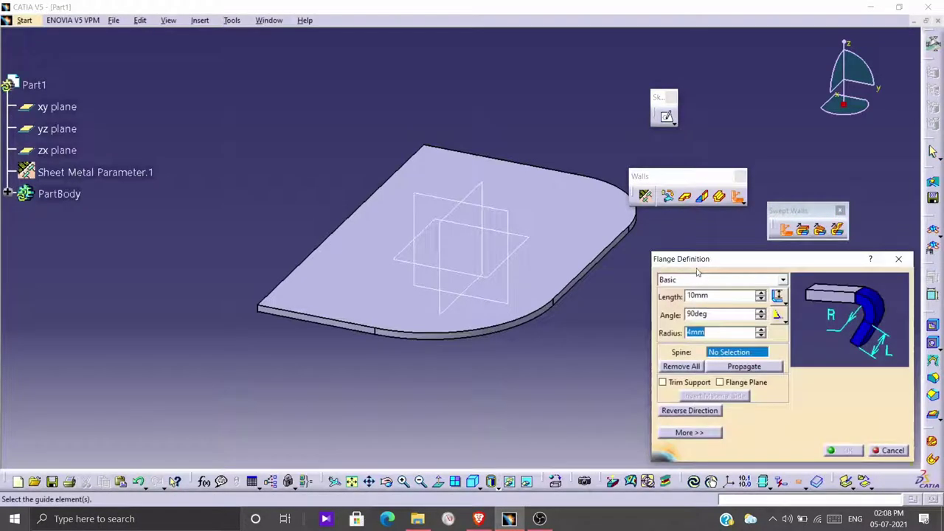
left_click(297, 272)
mouse_move(375, 366)
middle_mouse_down()
mouse_move(498, 290)
mouse_move(482, 317)
middle_mouse_up()
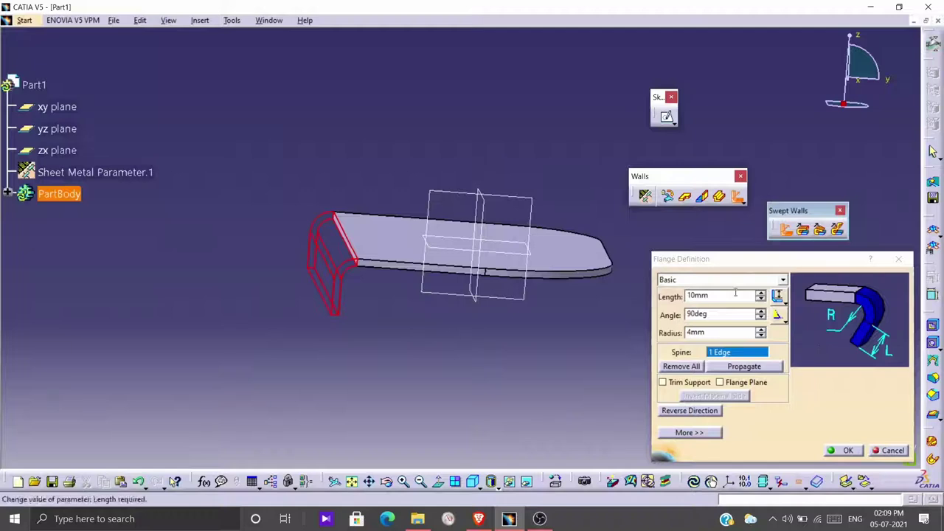
left_click(763, 294)
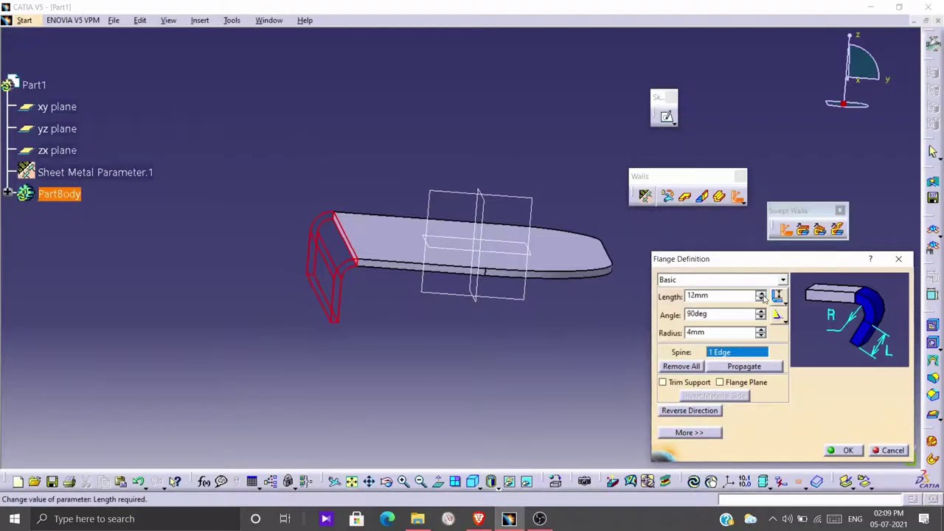
left_click(762, 293)
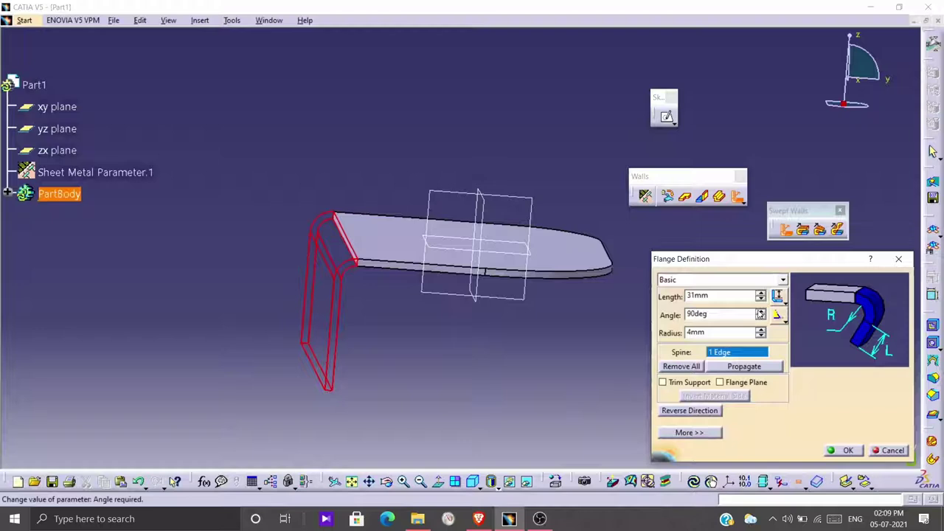
left_click(759, 311)
left_click(760, 310)
left_click(760, 310)
left_click(760, 311)
left_click(759, 310)
left_click(759, 311)
left_click(760, 311)
left_click(760, 311)
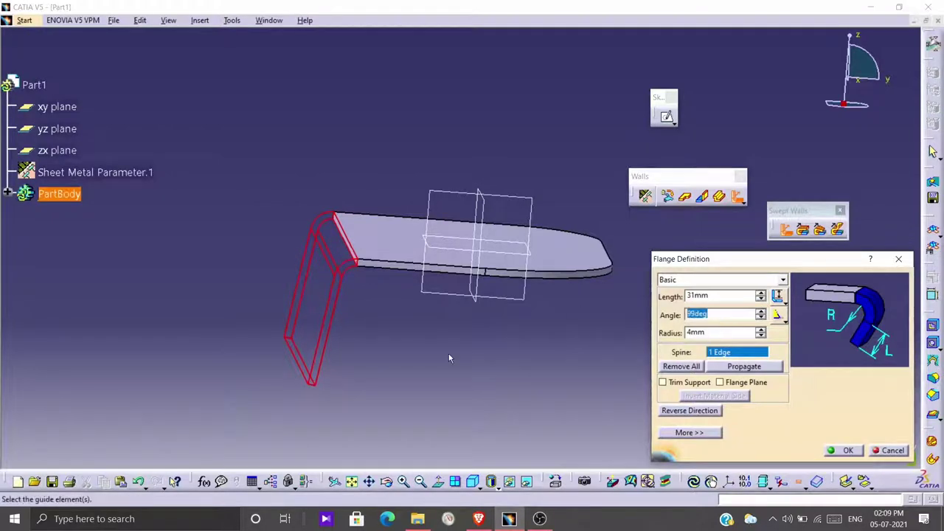
type("120")
key("Return")
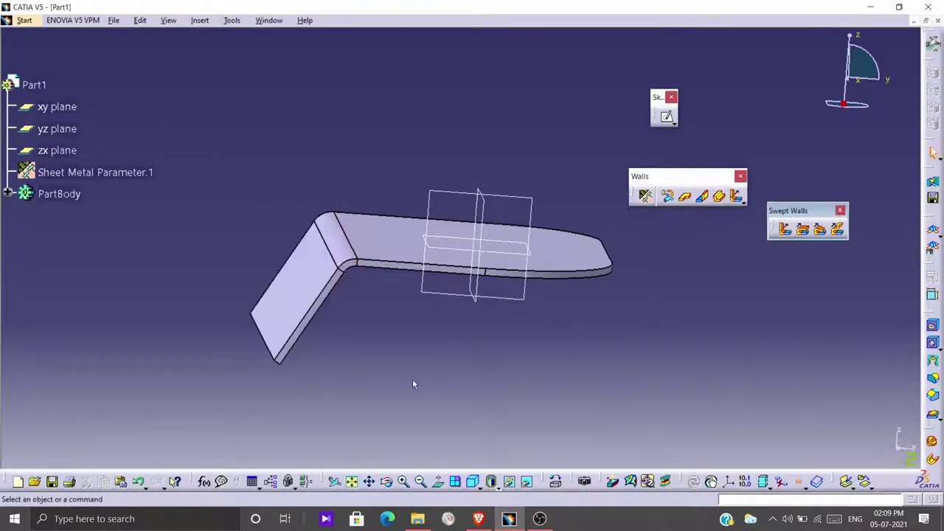
Step: Reopen Flange.1 from the tree and try each Length type option, keeping 31 mm at 120°
left_click(41, 198)
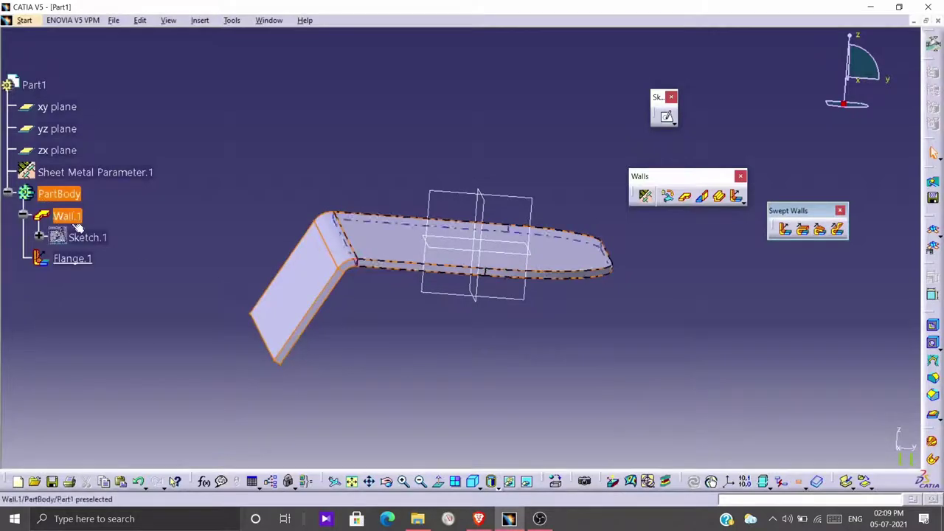
double_click(72, 258)
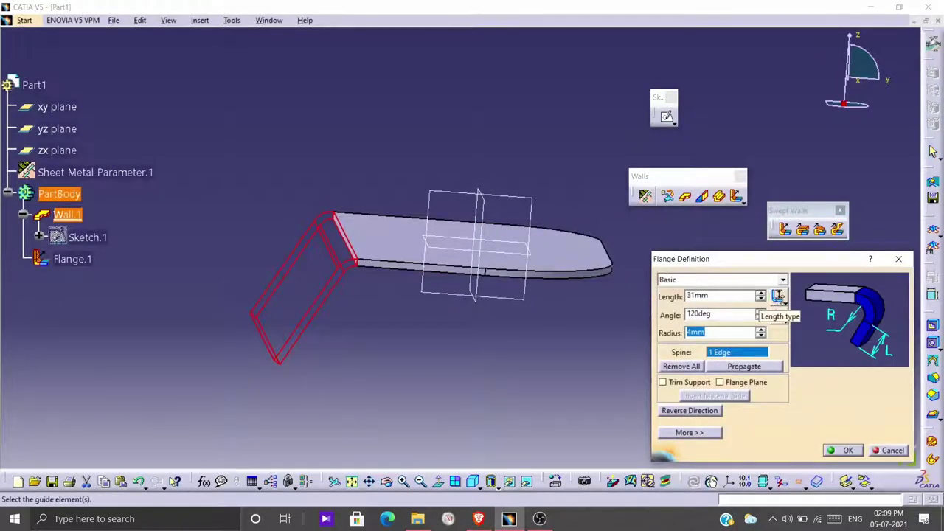
left_click(777, 295)
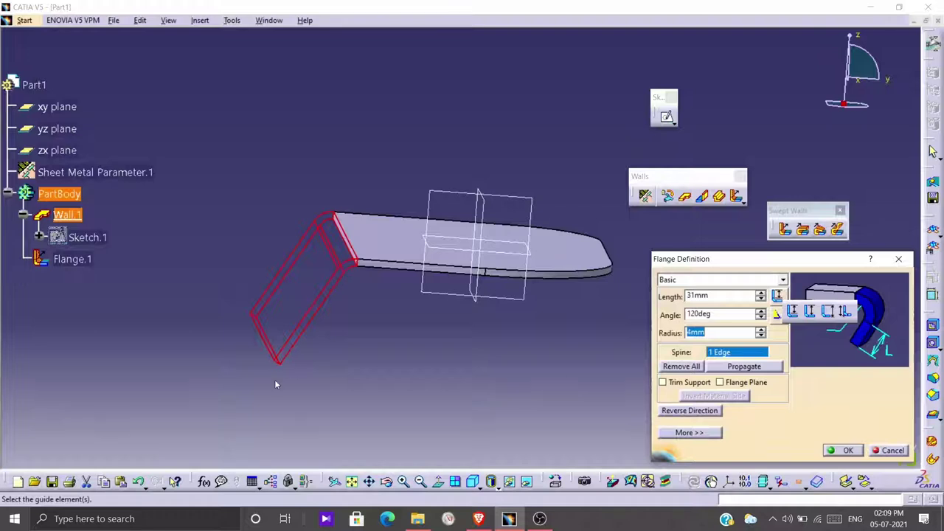
left_click(811, 312)
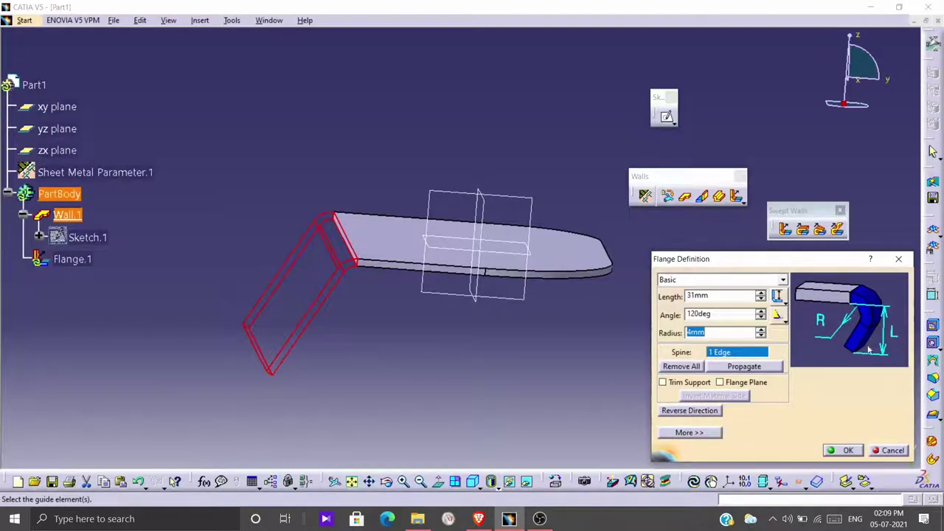
left_click(780, 299)
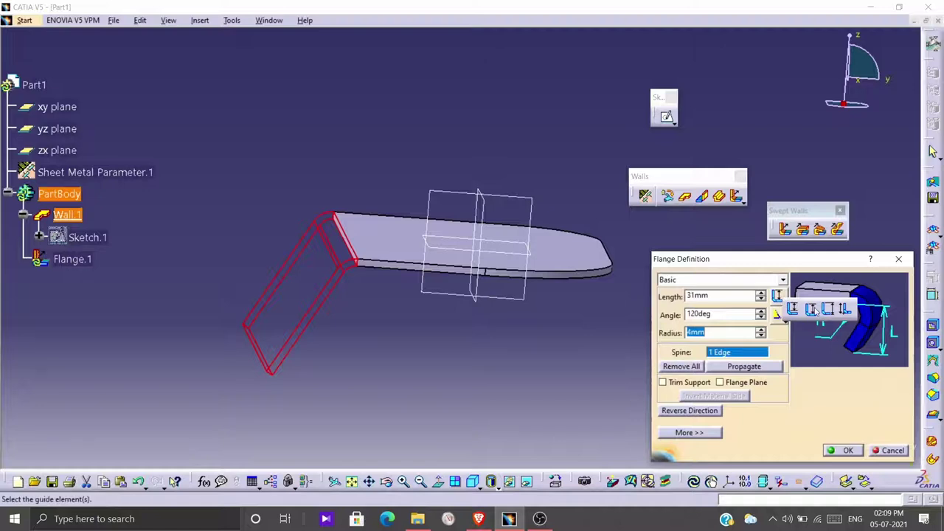
left_click(828, 309)
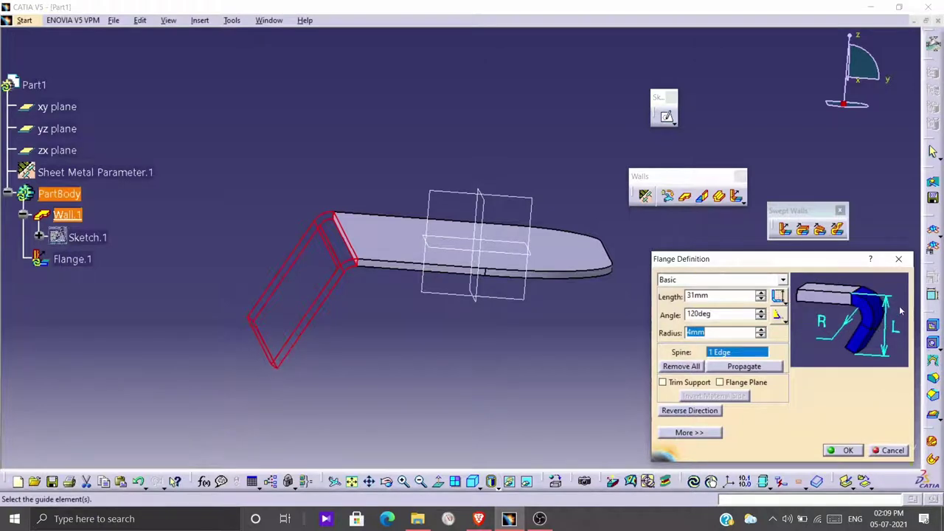
left_click(778, 295)
left_click(783, 300)
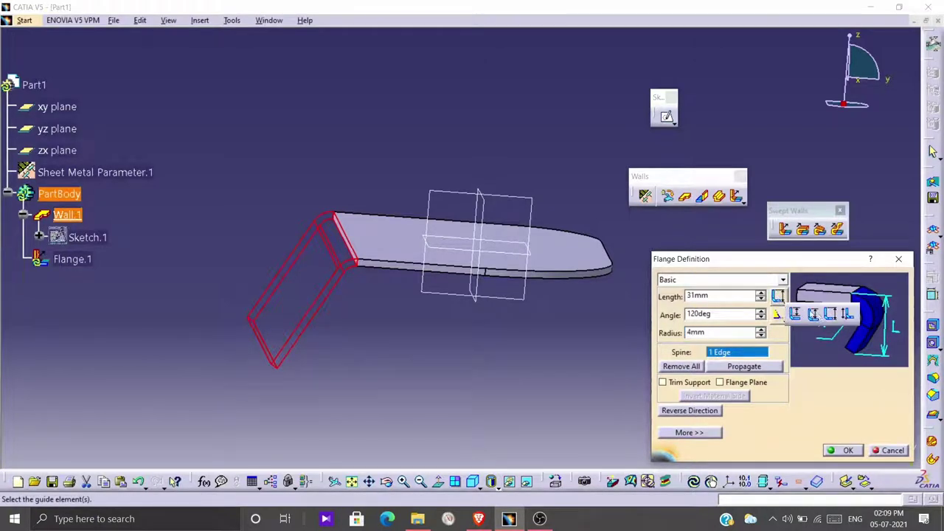
left_click(848, 316)
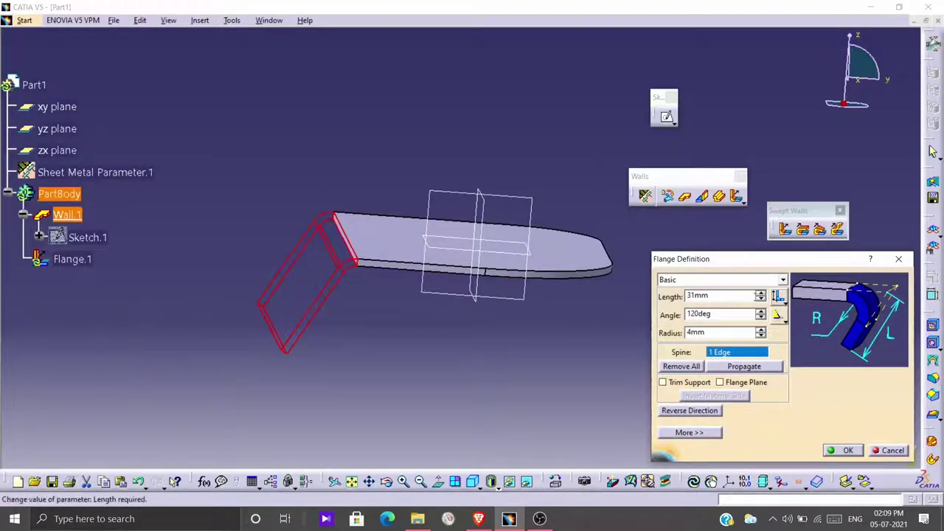
left_click(783, 298)
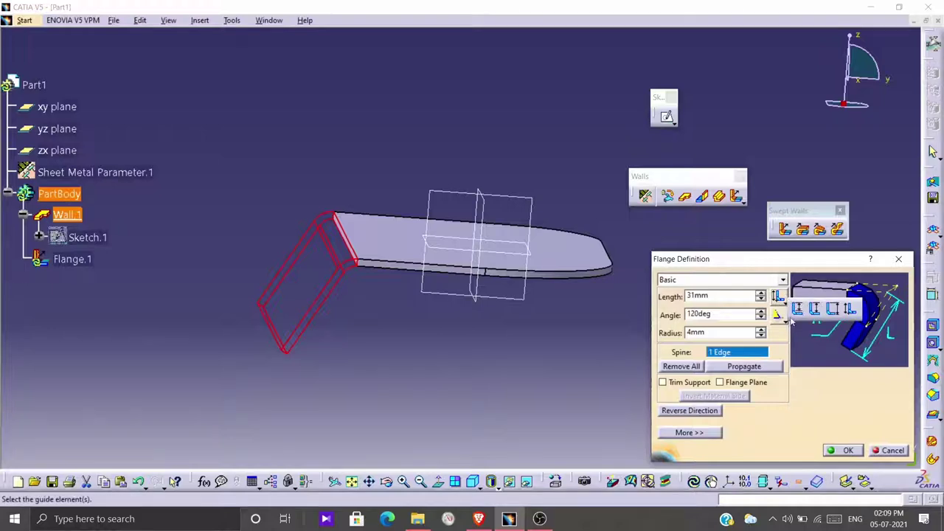
left_click(797, 310)
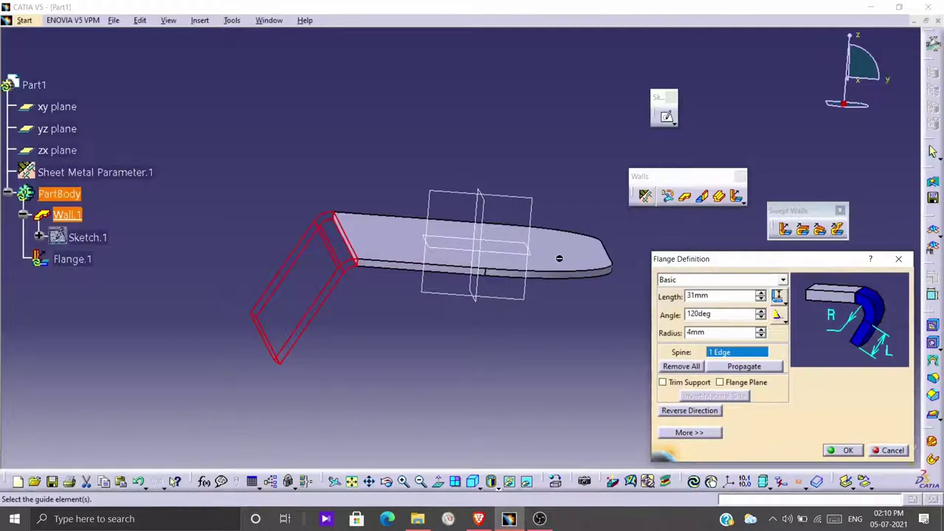
left_click(679, 281)
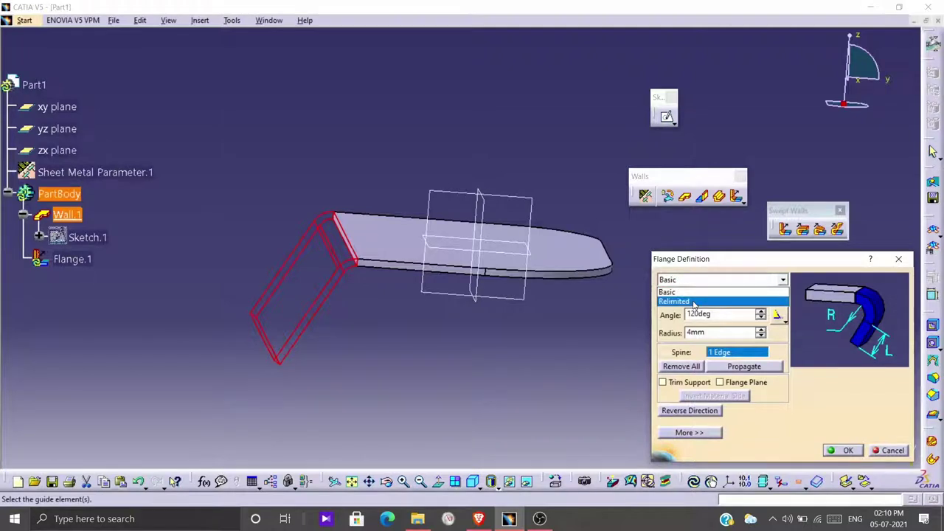
Step: Switch Flange.1 to Relimited and create Point.1 on the wall edge as its first limit
left_click(693, 303)
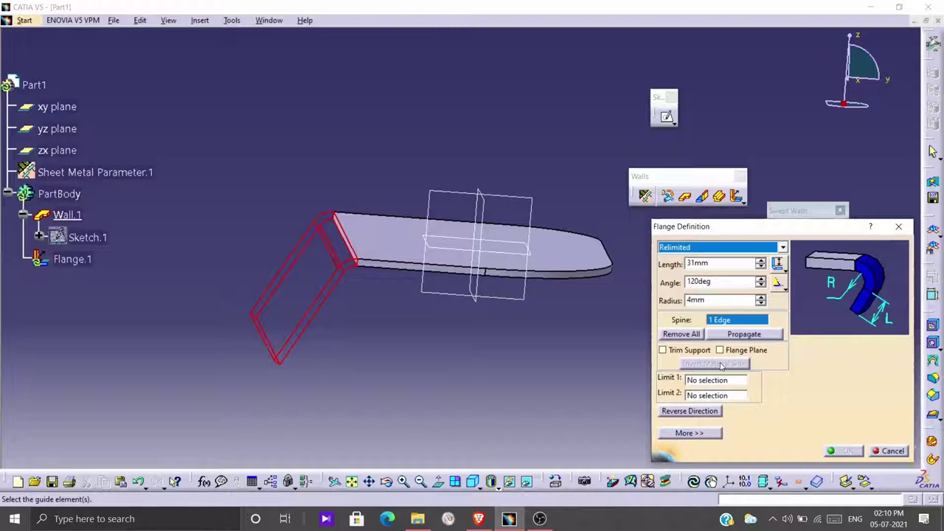
middle_click_drag(457, 339, 431, 363)
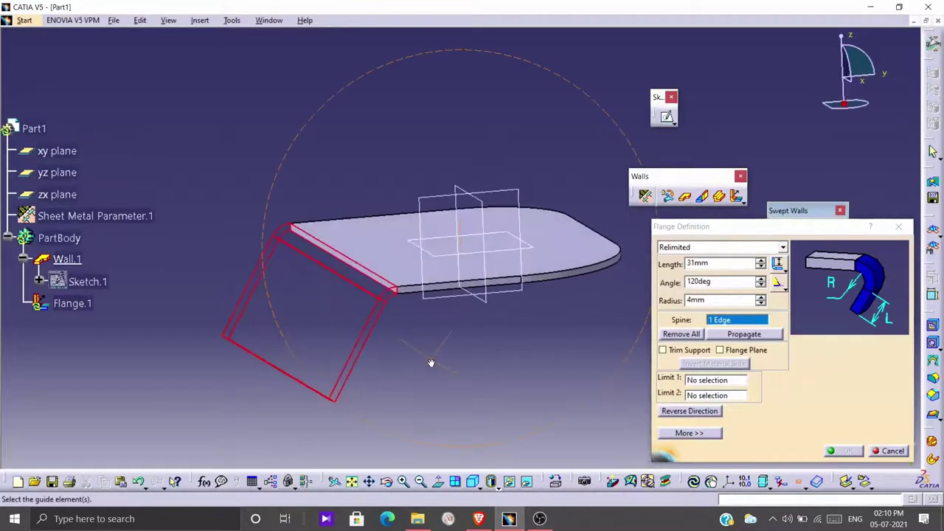
left_click(693, 380)
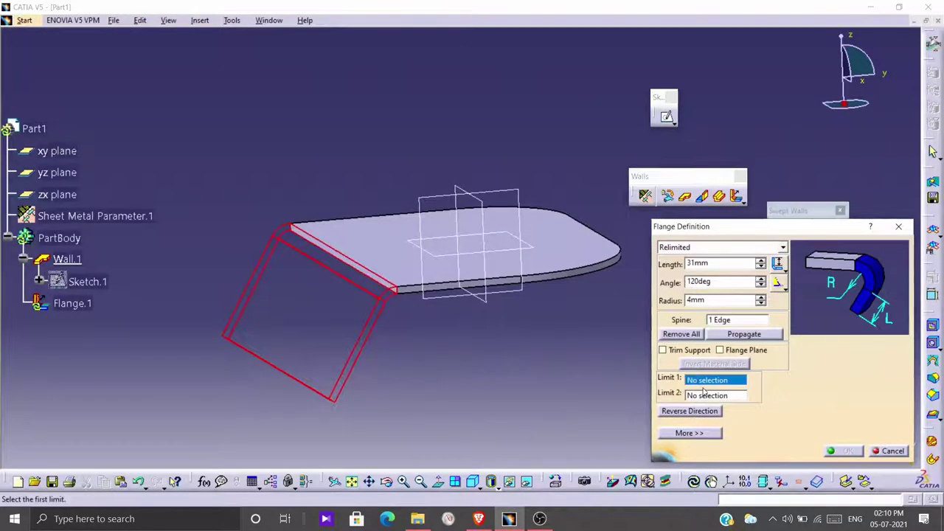
right_click(700, 379)
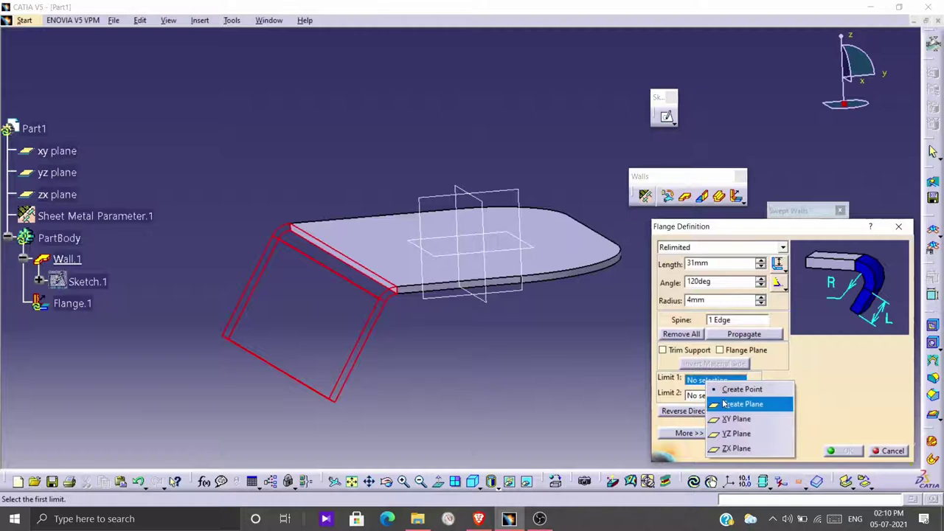
left_click(723, 400)
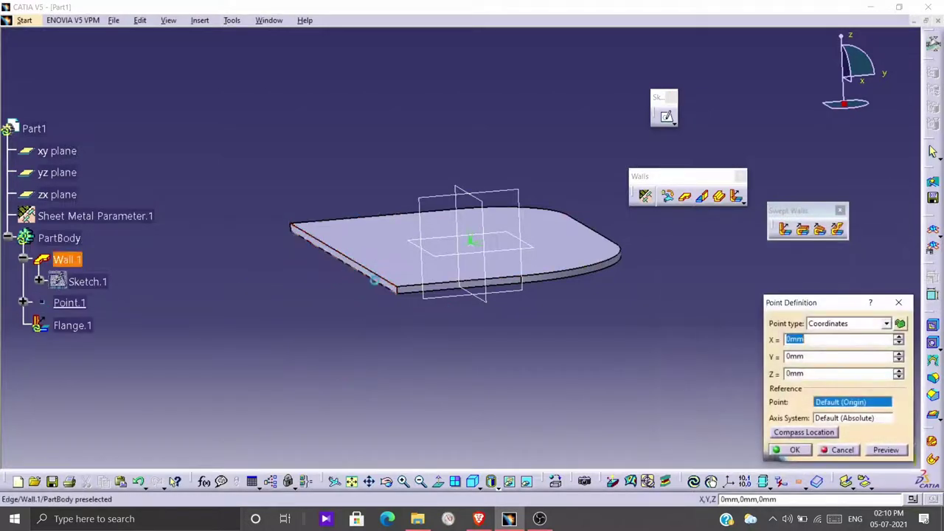
left_click(391, 286)
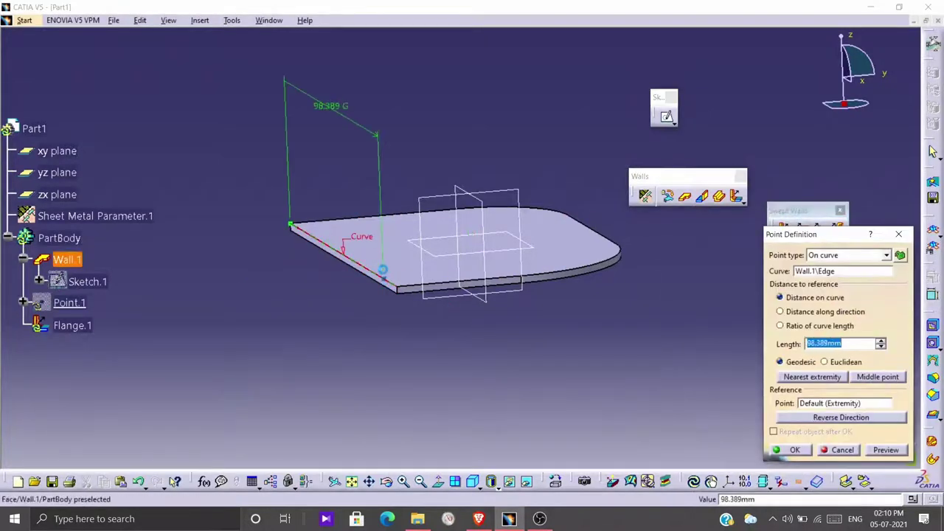
left_click(789, 450)
Step: Create Point.2 on the wall edge near the corner as the second limit and confirm the flange
right_click(713, 396)
left_click(718, 399)
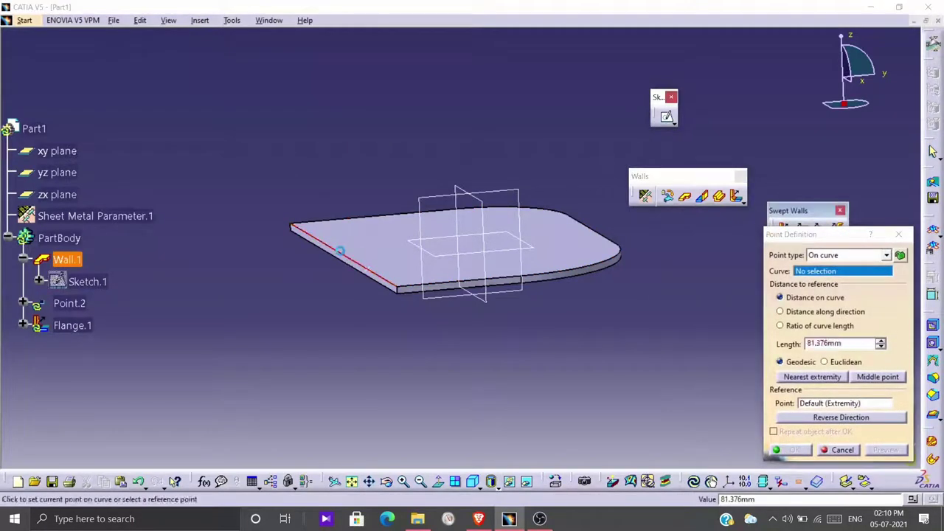
left_click(324, 245)
left_click_drag(322, 246, 295, 228)
left_click(788, 450)
mouse_move(354, 295)
middle_mouse_down()
mouse_move(401, 299)
mouse_move(455, 358)
mouse_move(516, 384)
middle_mouse_up()
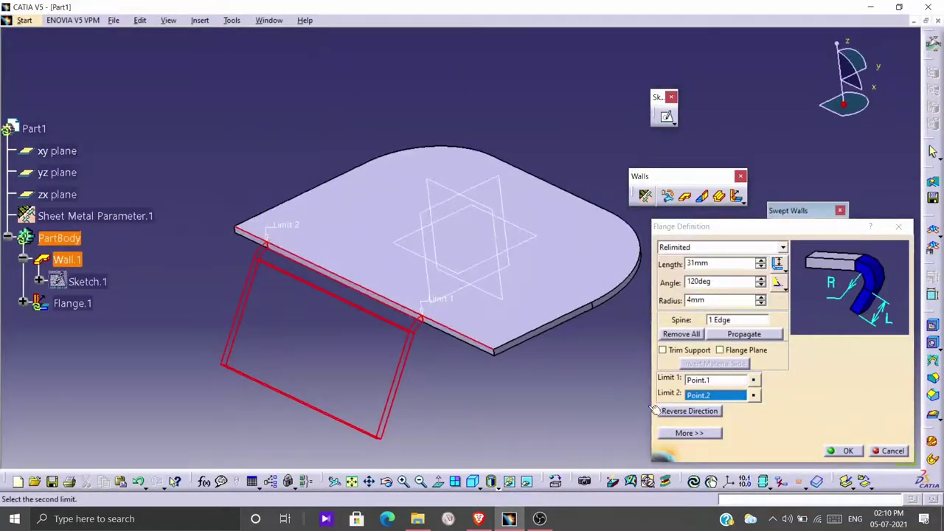
left_click(854, 447)
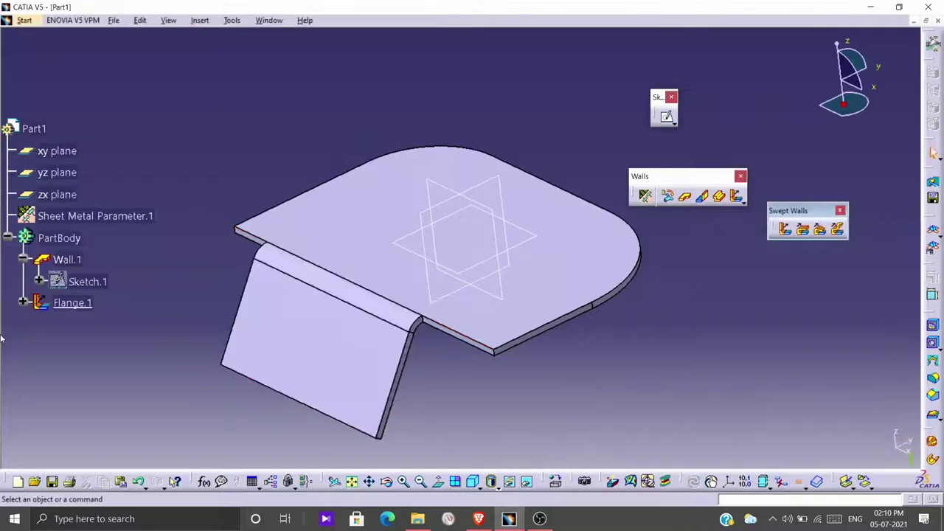
Step: Reopen Flange.1, change it from Relimited to Basic, and reverse its bend direction
double_click(72, 302)
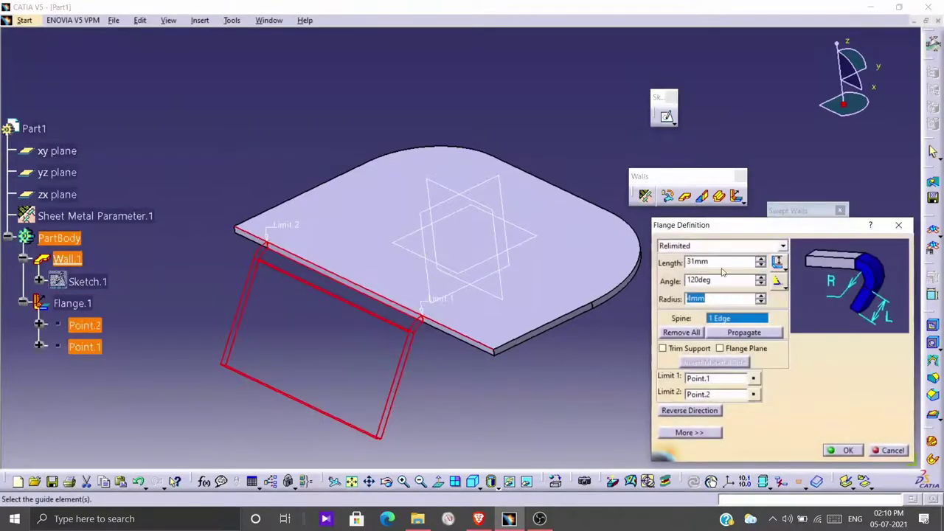
left_click(726, 251)
left_click(667, 257)
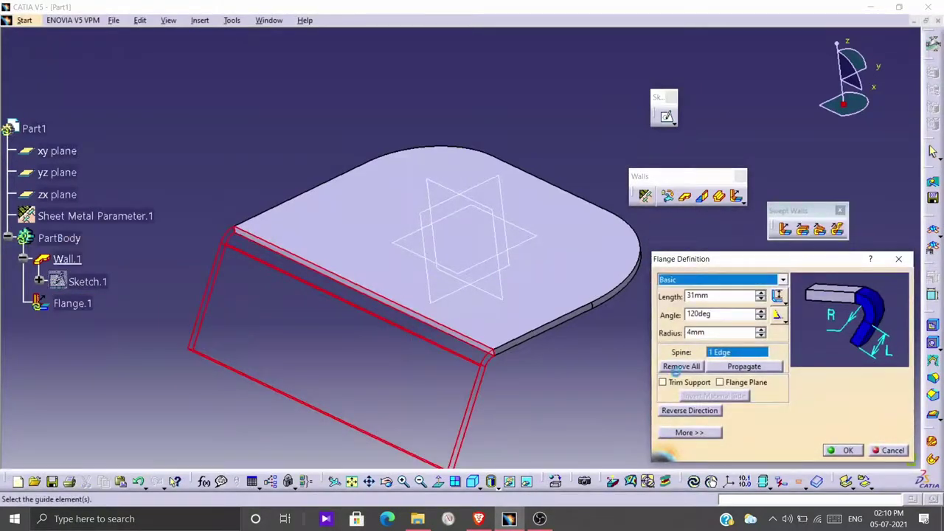
middle_click_drag(592, 357, 276, 249)
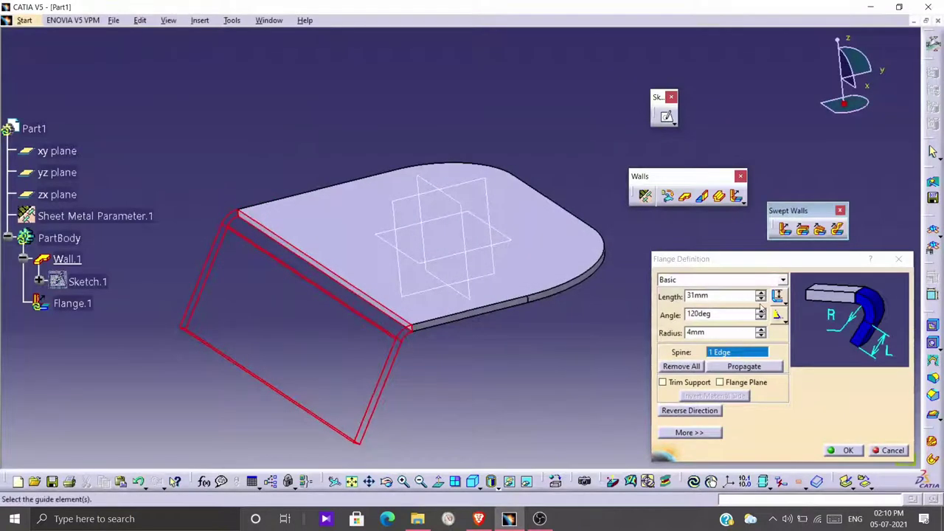
left_click(704, 413)
middle_click_drag(498, 390, 400, 367)
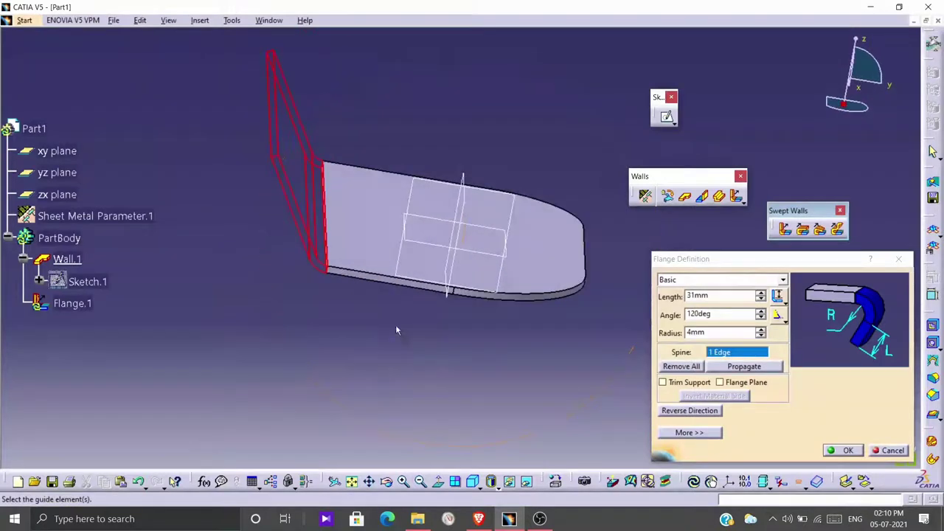
middle_click_drag(340, 226, 275, 295)
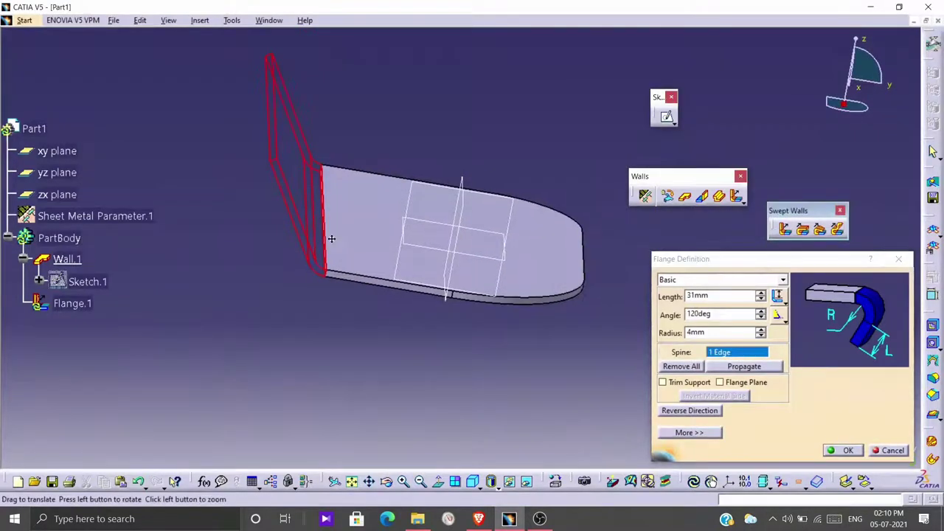
Step: Rebuild the spine from the front edge around both rounded corners to the top edge (5 edges)
left_click(292, 304)
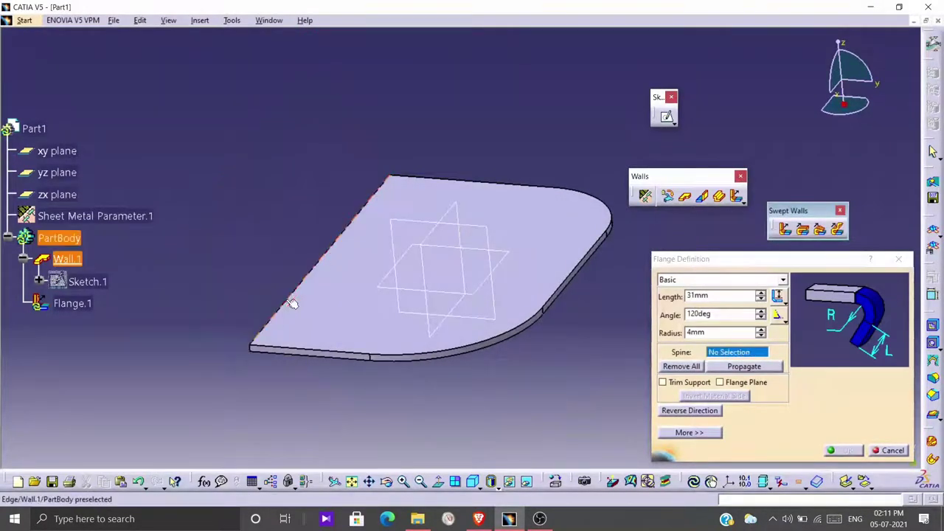
left_click(338, 354)
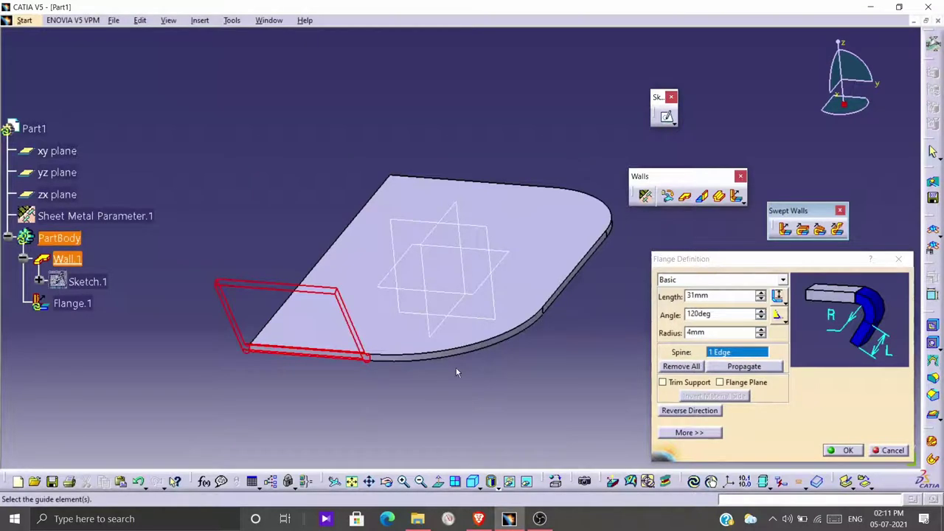
middle_click_drag(416, 343, 252, 417)
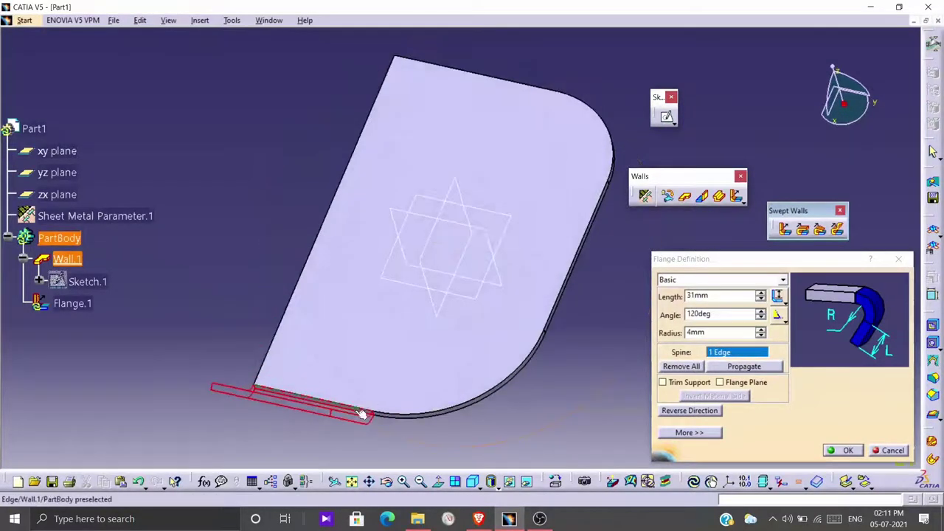
mouse_move(358, 375)
middle_mouse_down()
mouse_move(417, 325)
mouse_move(479, 376)
middle_mouse_up()
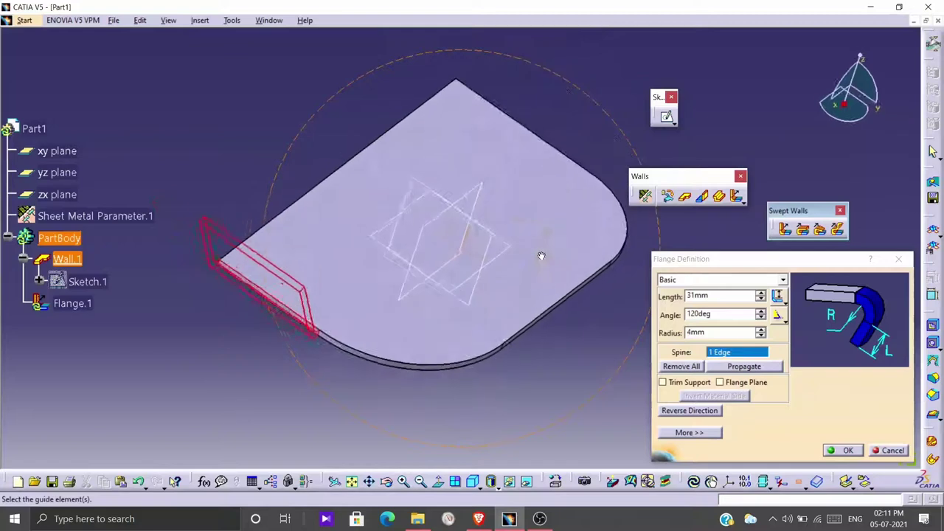
left_click(477, 352)
left_click(583, 277)
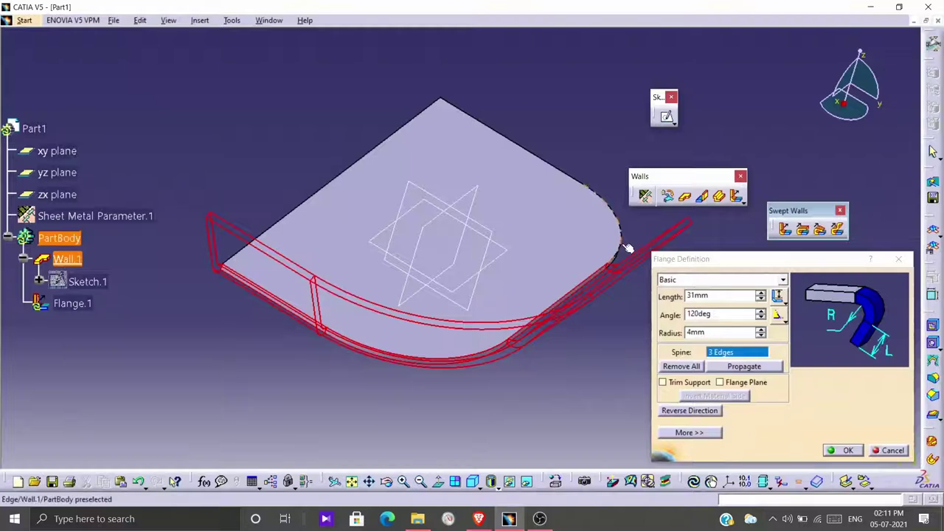
left_click(605, 208)
left_click(579, 183)
mouse_move(594, 263)
middle_mouse_down()
mouse_move(403, 267)
mouse_move(441, 254)
mouse_move(466, 370)
middle_mouse_up()
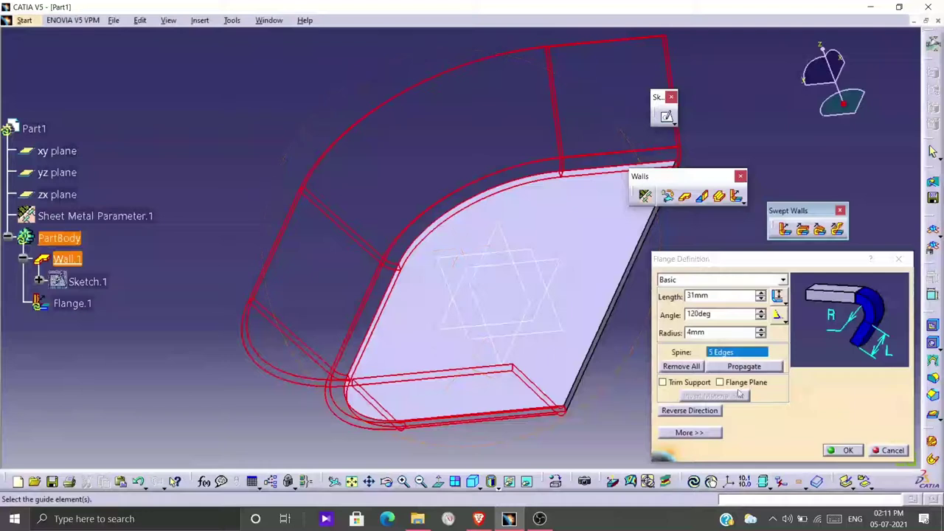
Step: Try flange angles between 120° and 137°, then cancel the edit
left_click(760, 310)
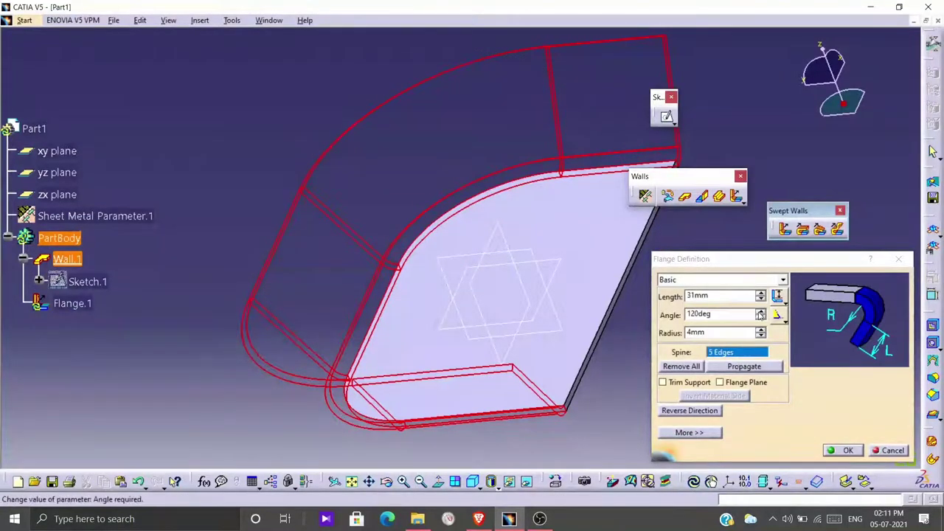
left_click_drag(759, 313, 759, 313)
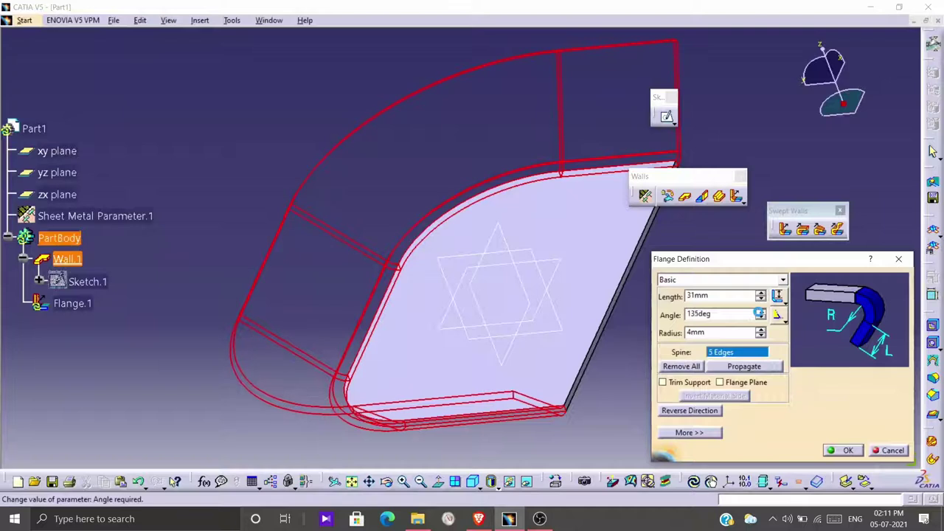
left_click(760, 317)
left_click_drag(760, 317, 760, 315)
left_click(873, 452)
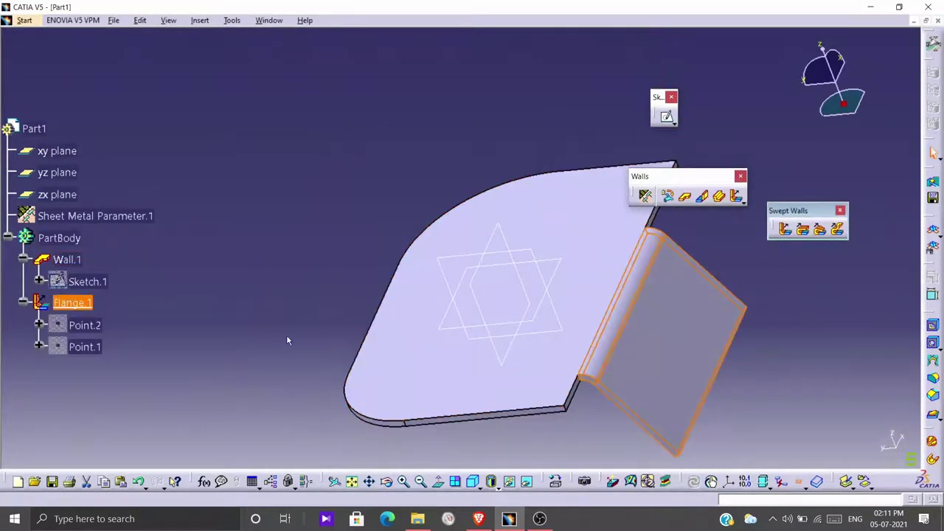
Step: Reopen Flange.1 as Basic, reset its spine to the bottom edge, and propagate it to all five edges
double_click(589, 376)
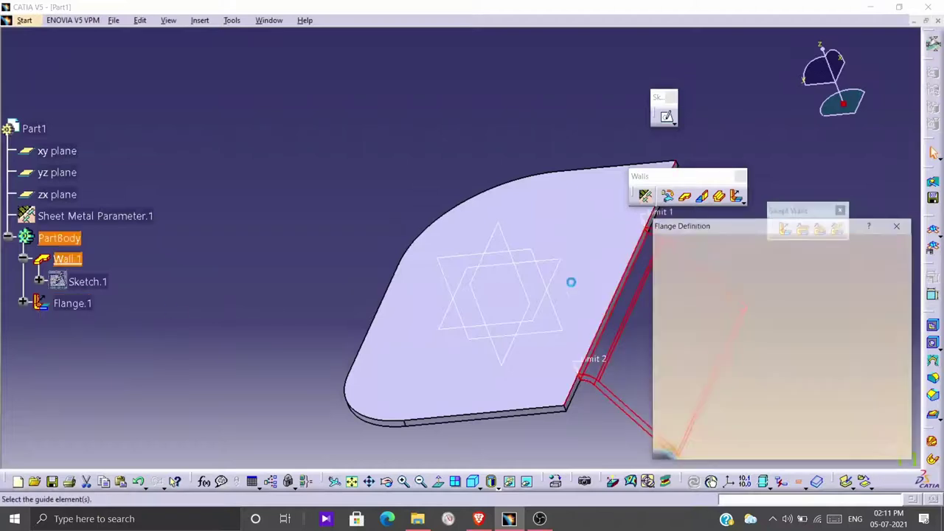
left_click(708, 247)
left_click(705, 257)
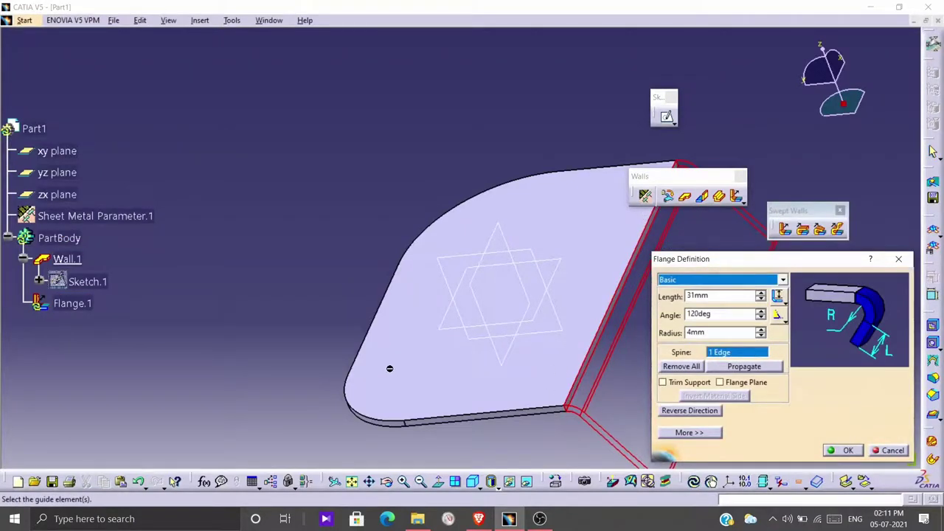
left_click(672, 366)
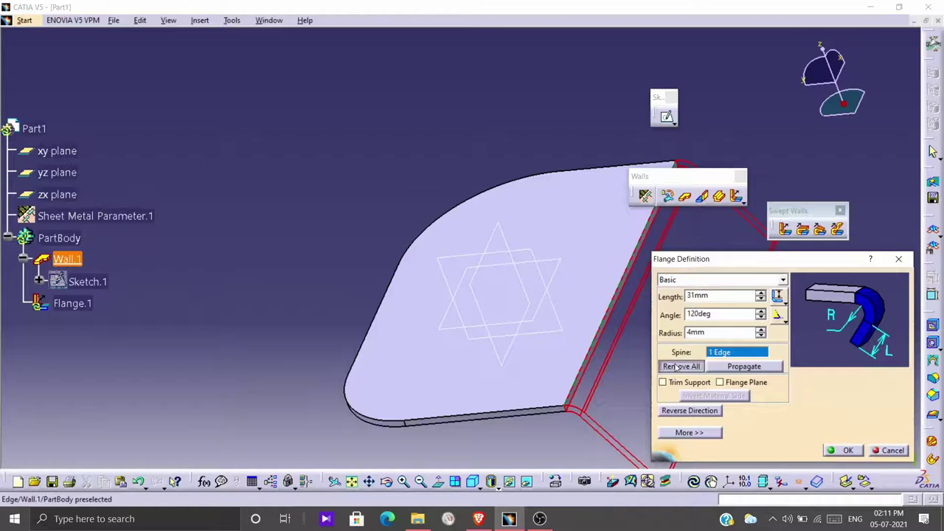
left_click(468, 416)
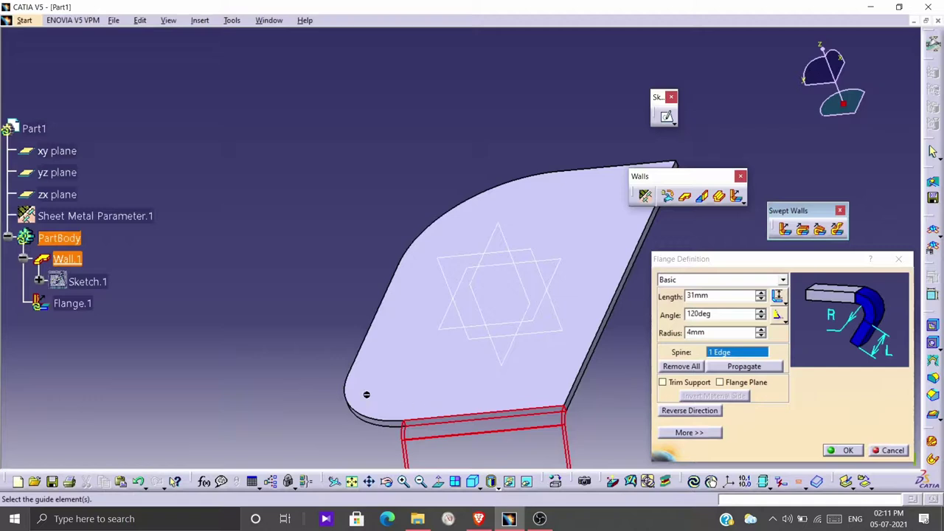
left_click(742, 366)
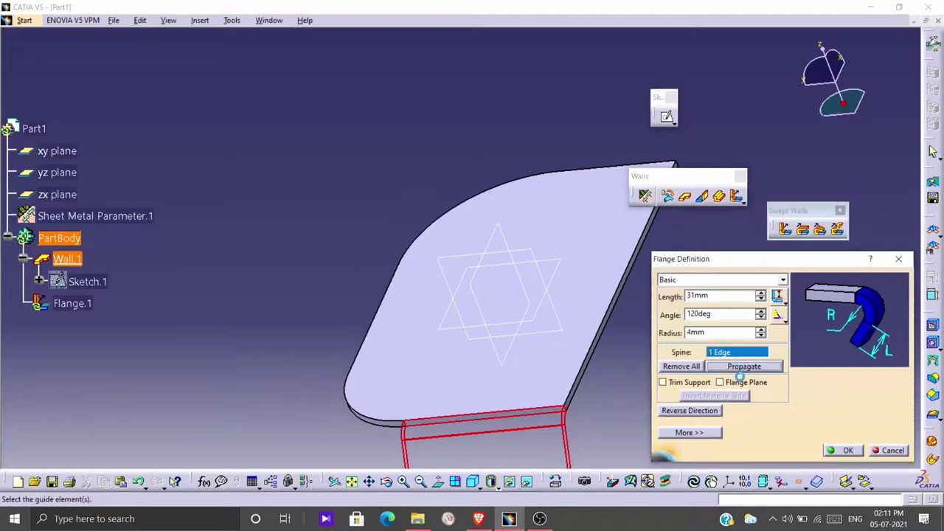
mouse_move(443, 320)
middle_mouse_down()
mouse_move(476, 144)
mouse_move(497, 320)
mouse_move(375, 202)
middle_mouse_up()
middle_click_drag(504, 274, 453, 330)
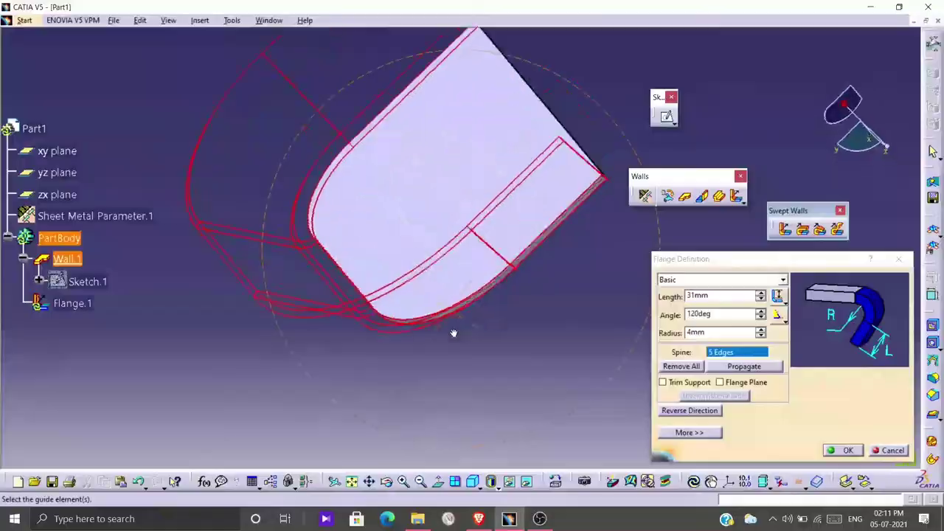